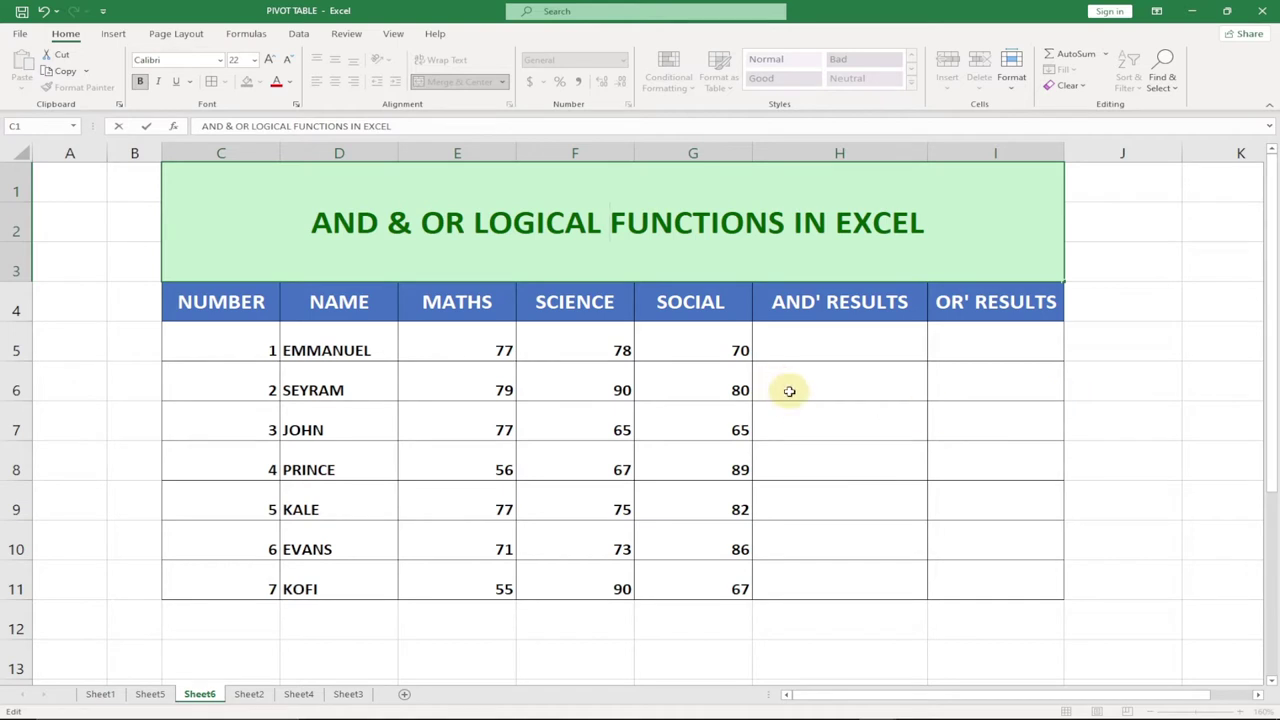
- Enter =AND(E5>=70,F5>=70,G5>=70) in H5 to test all three first-student scores
{"action": "left_click", "coordinate": [818, 344]}
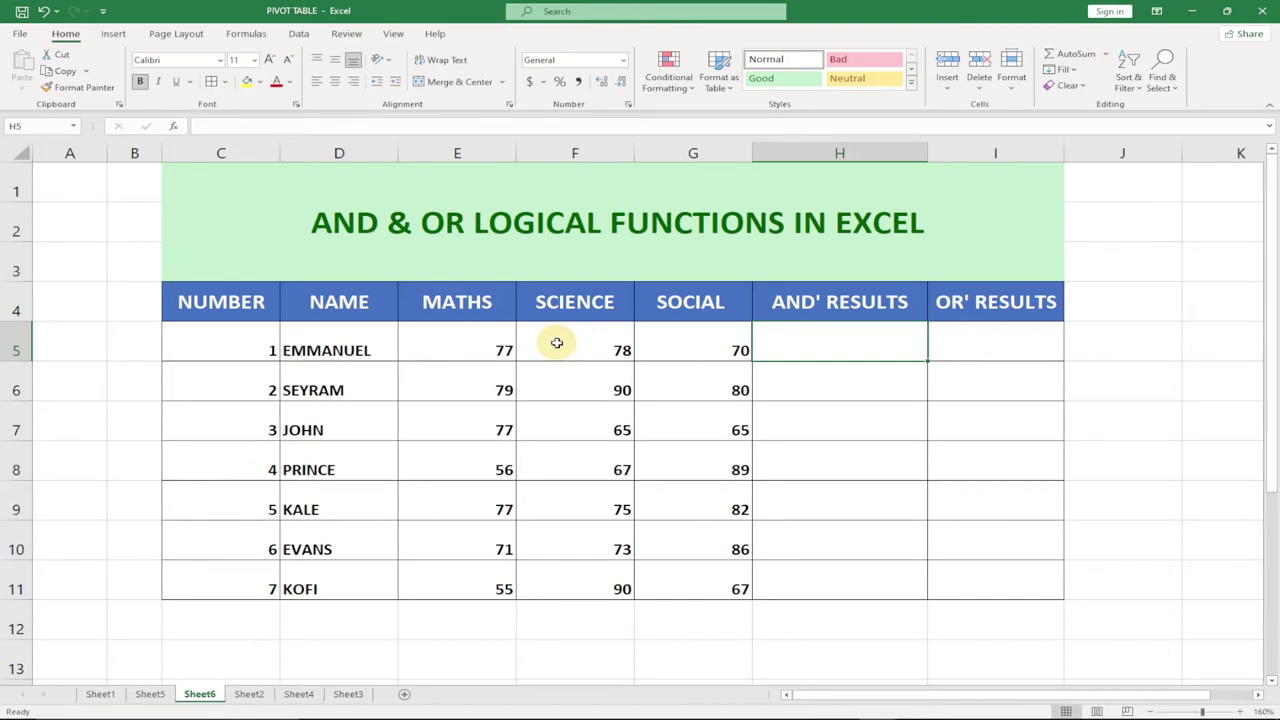
{"action": "double_click", "coordinate": [818, 344]}
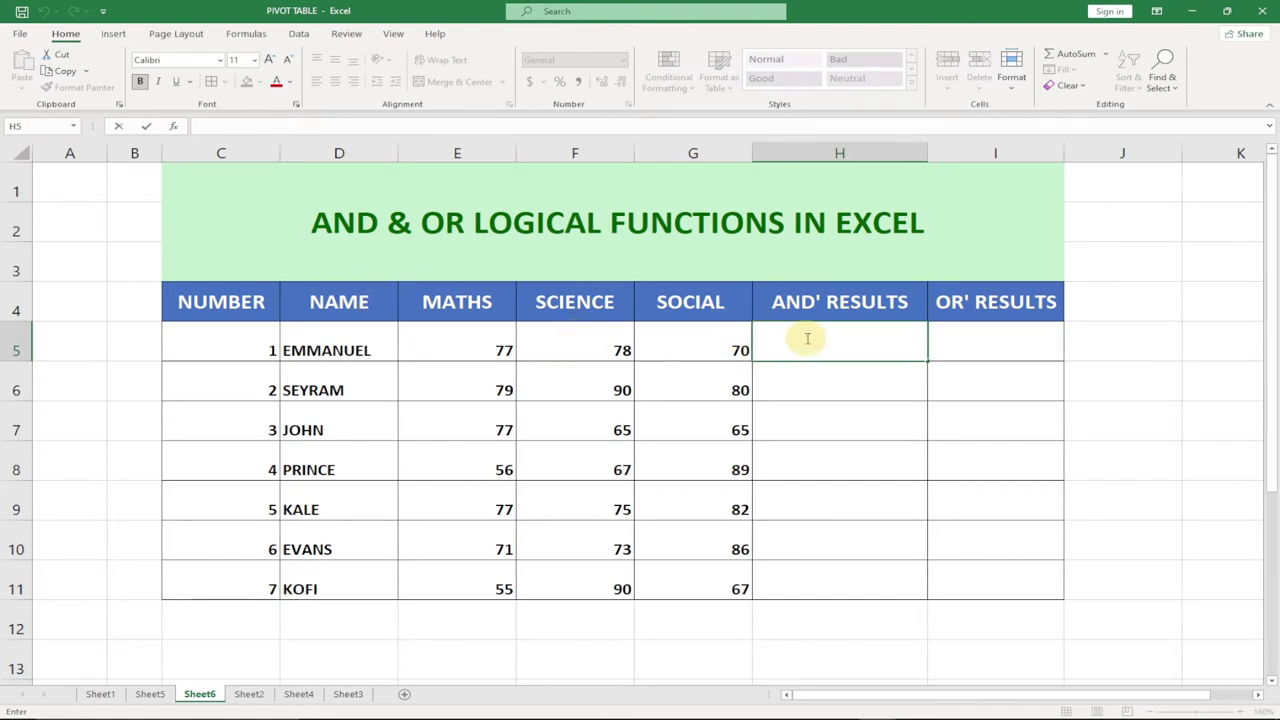
{"action": "type", "text": "="}
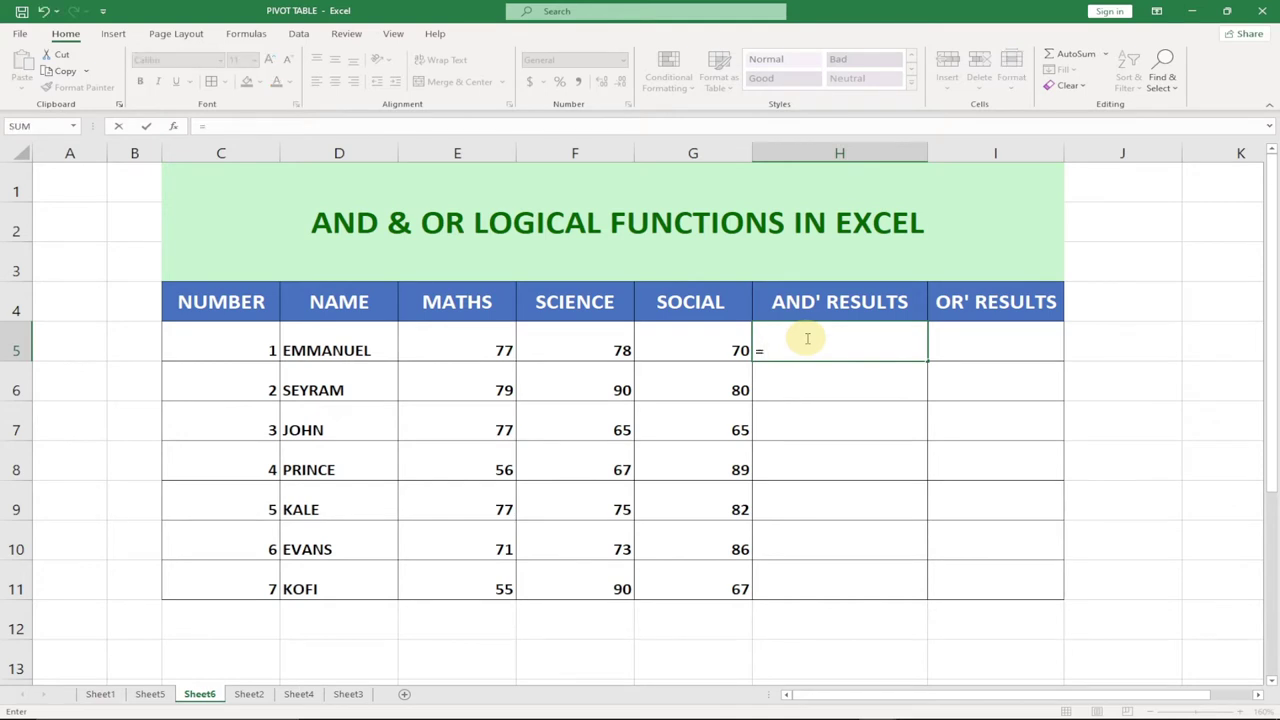
{"action": "type", "text": "AND("}
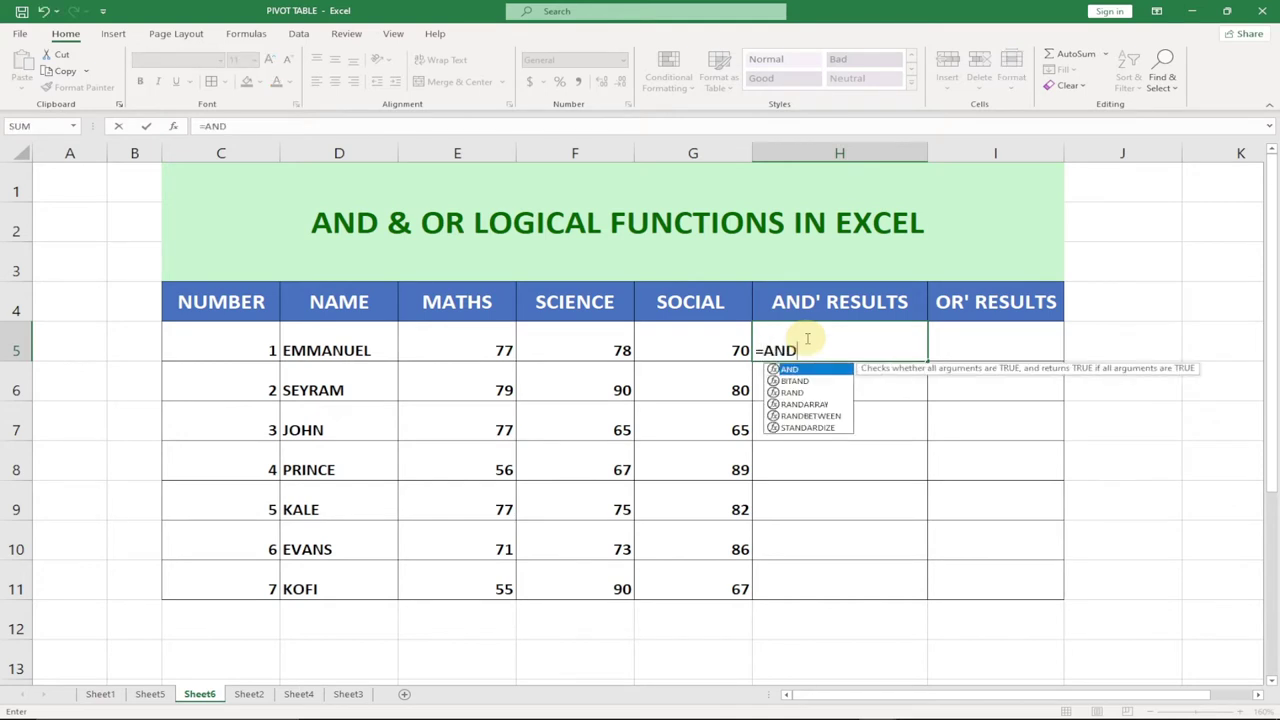
{"action": "left_click", "coordinate": [473, 346]}
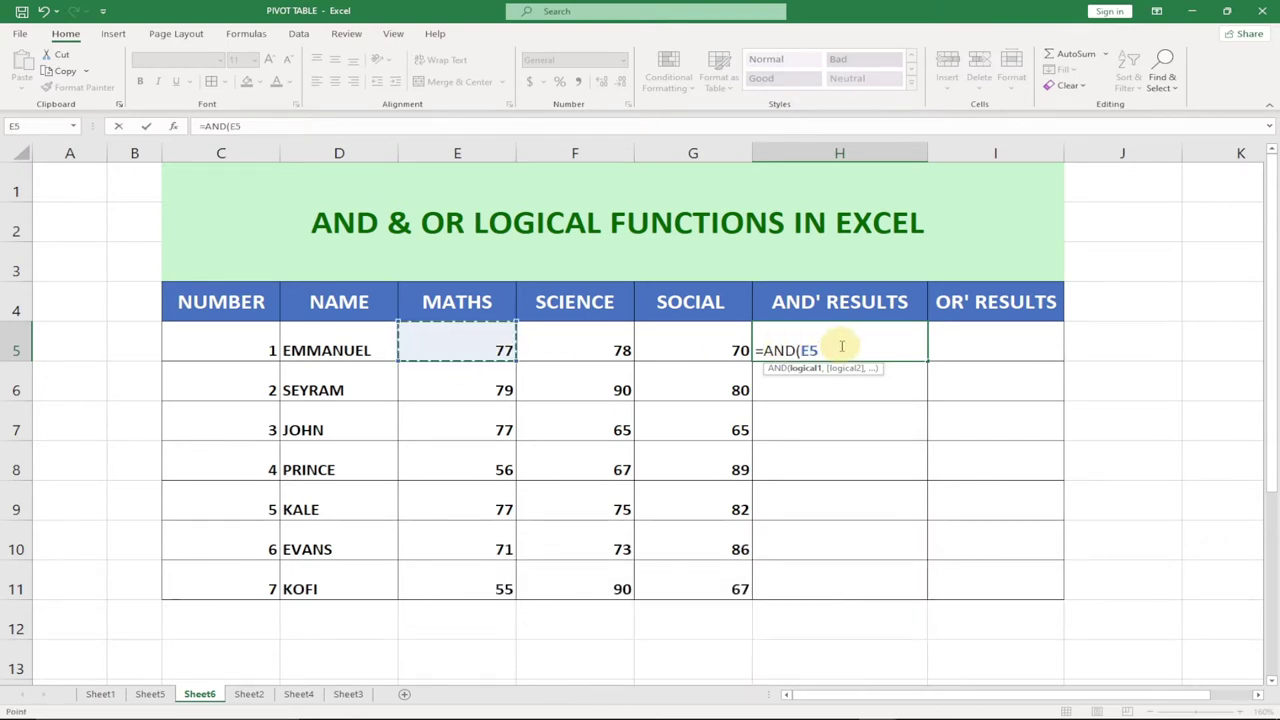
{"action": "type", "text": ">=70"}
{"action": "type", "text": ","}
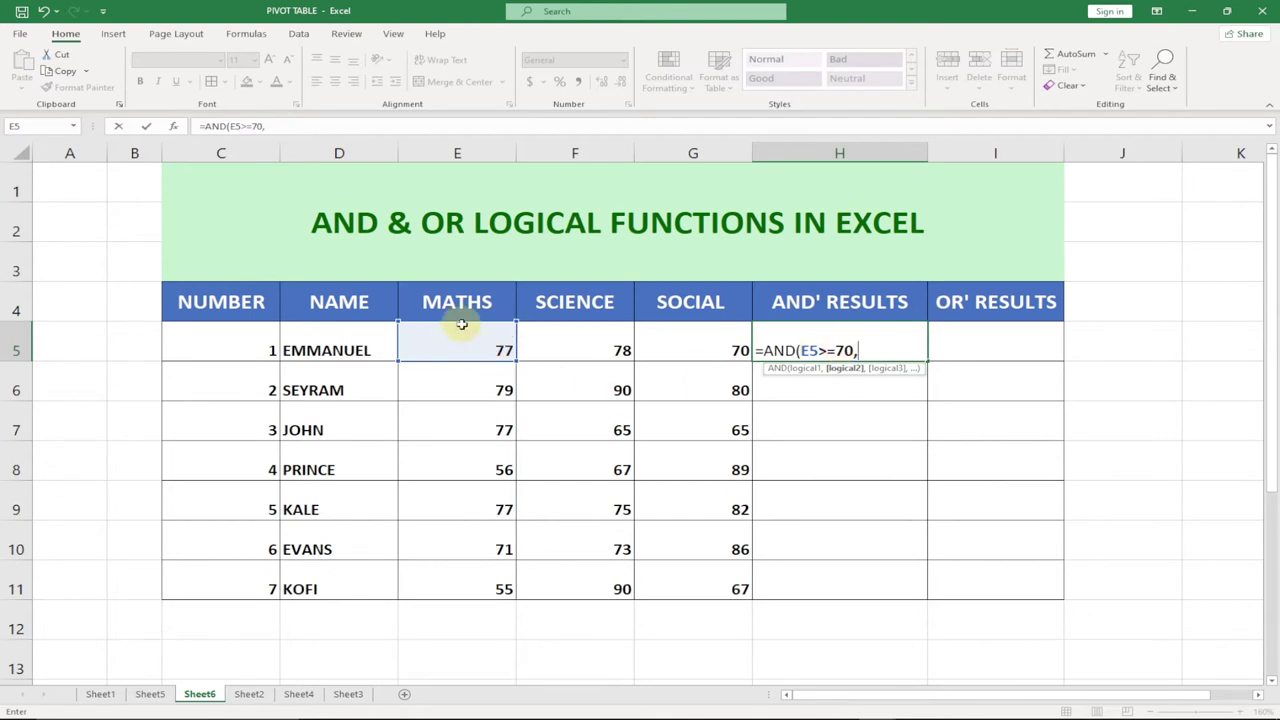
{"action": "left_click", "coordinate": [566, 346]}
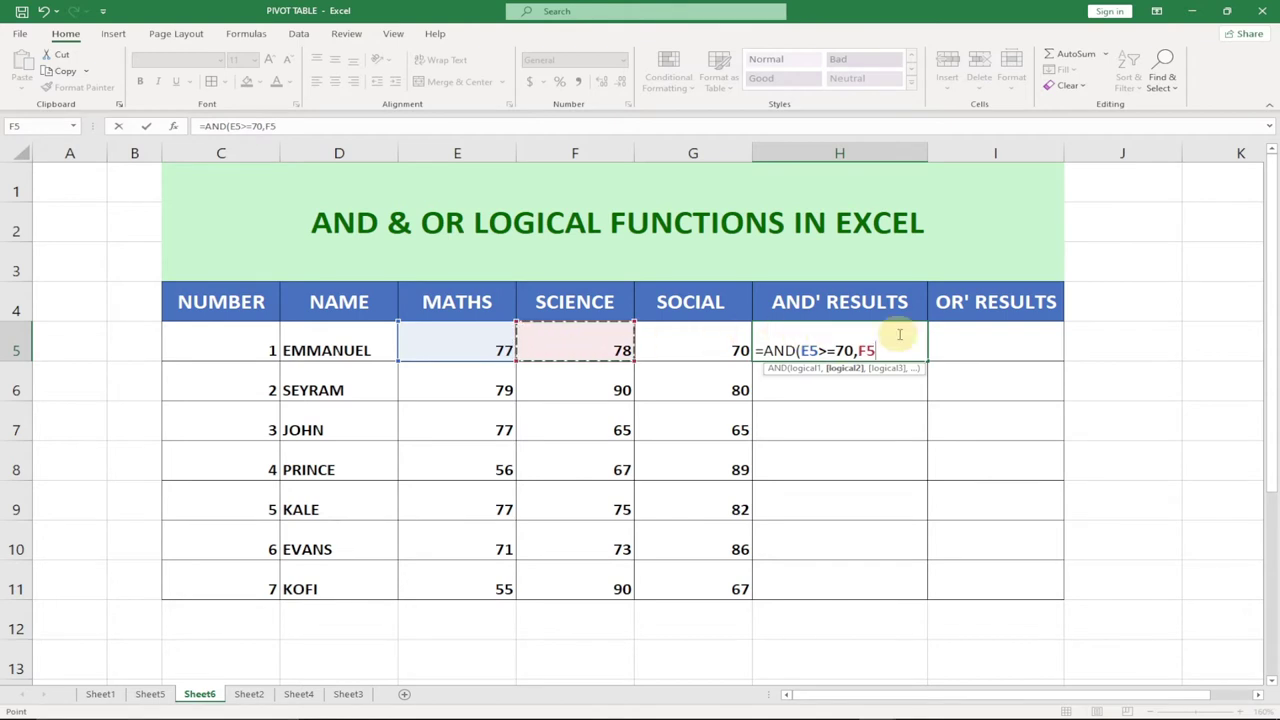
{"action": "type", "text": ">=70,"}
{"action": "left_click", "coordinate": [693, 344]}
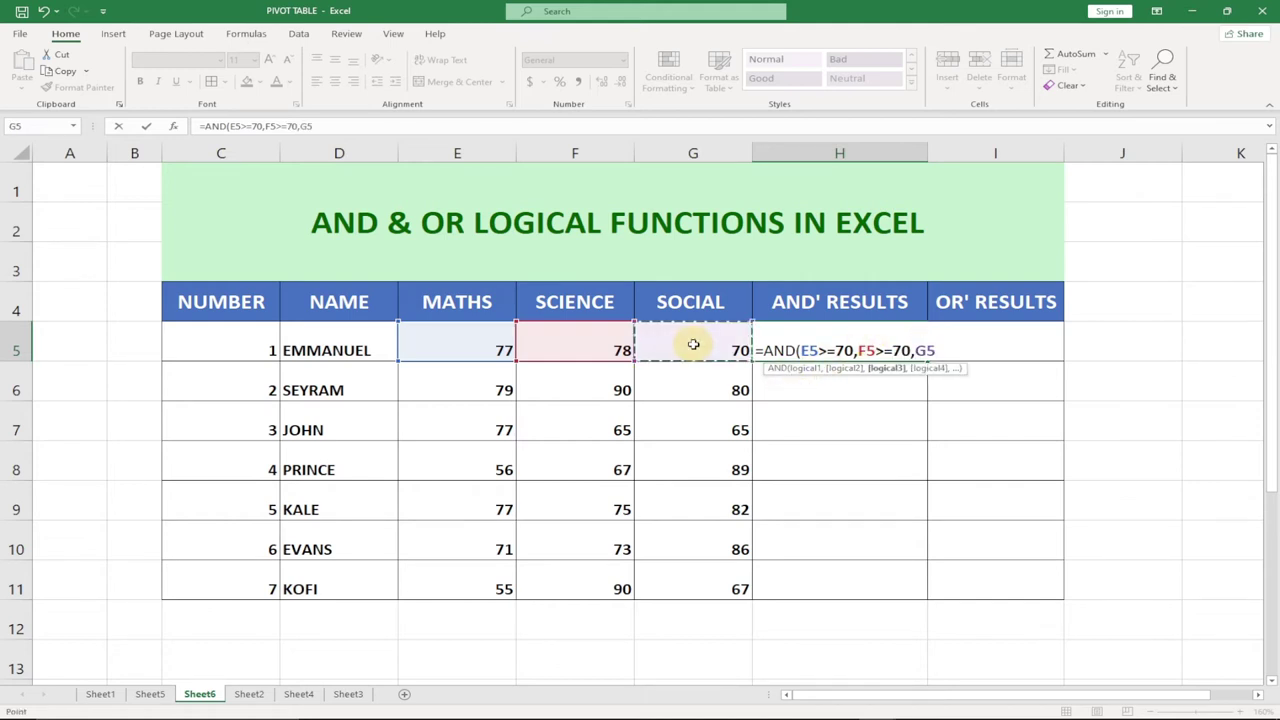
{"action": "type", "text": ">=70"}
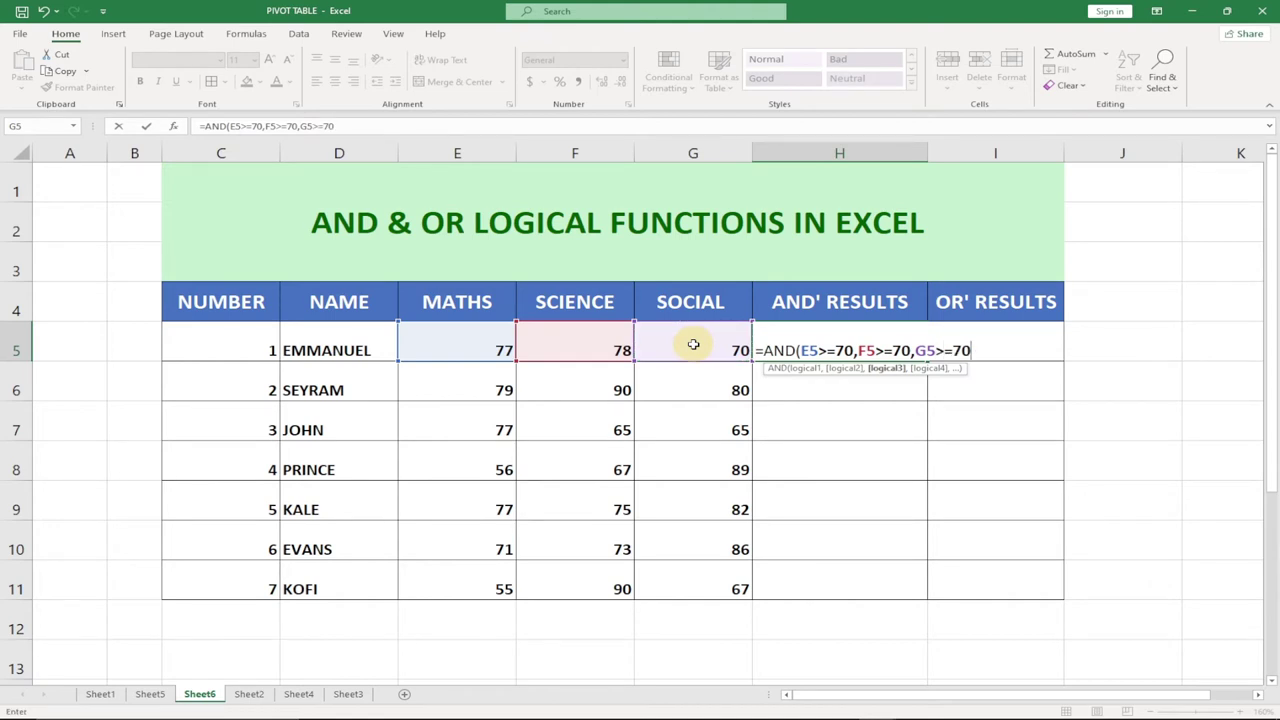
{"action": "type", "text": ")"}
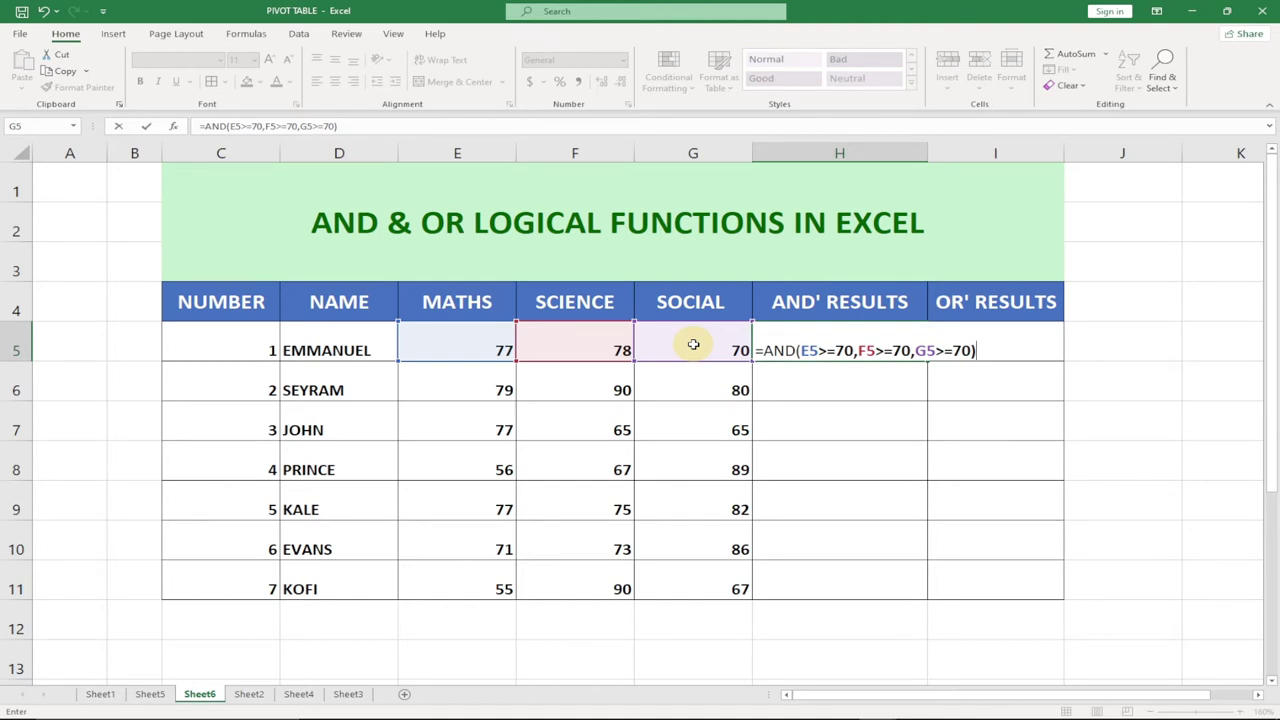
{"action": "key", "text": "Return"}
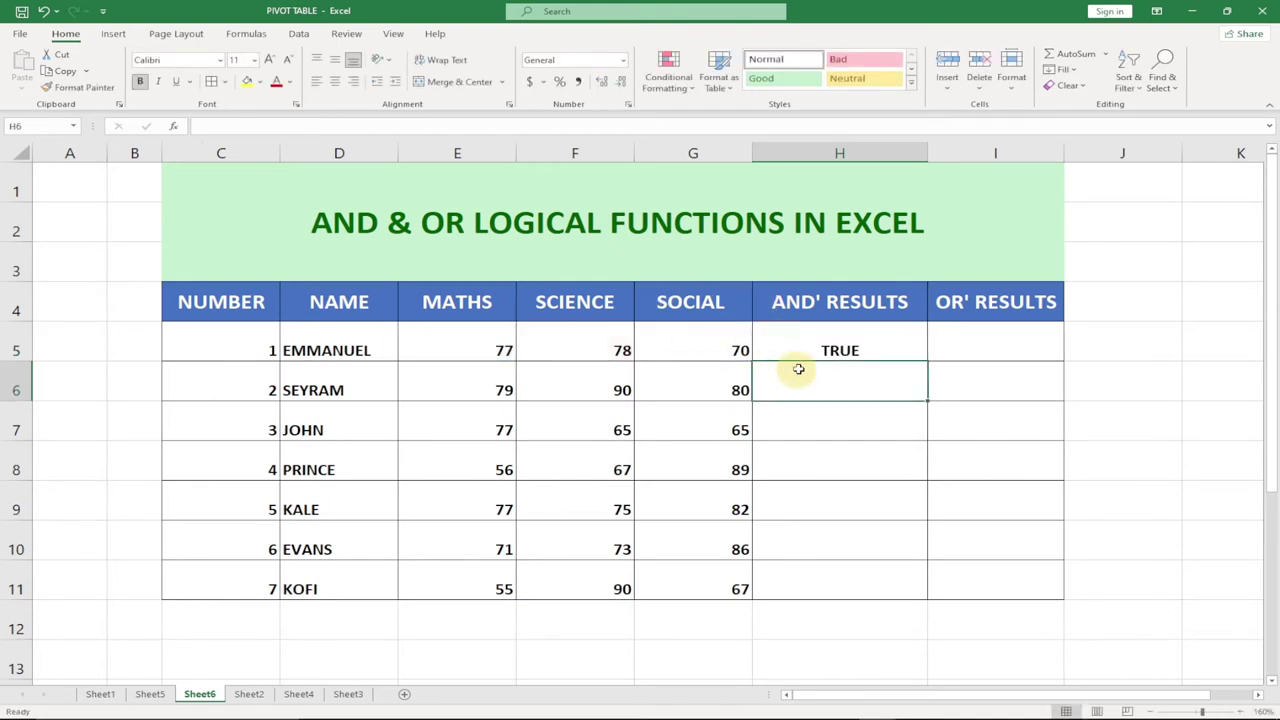
- Copy the AND formula from H5 down through H11 for all seven students
{"action": "left_click", "coordinate": [807, 350]}
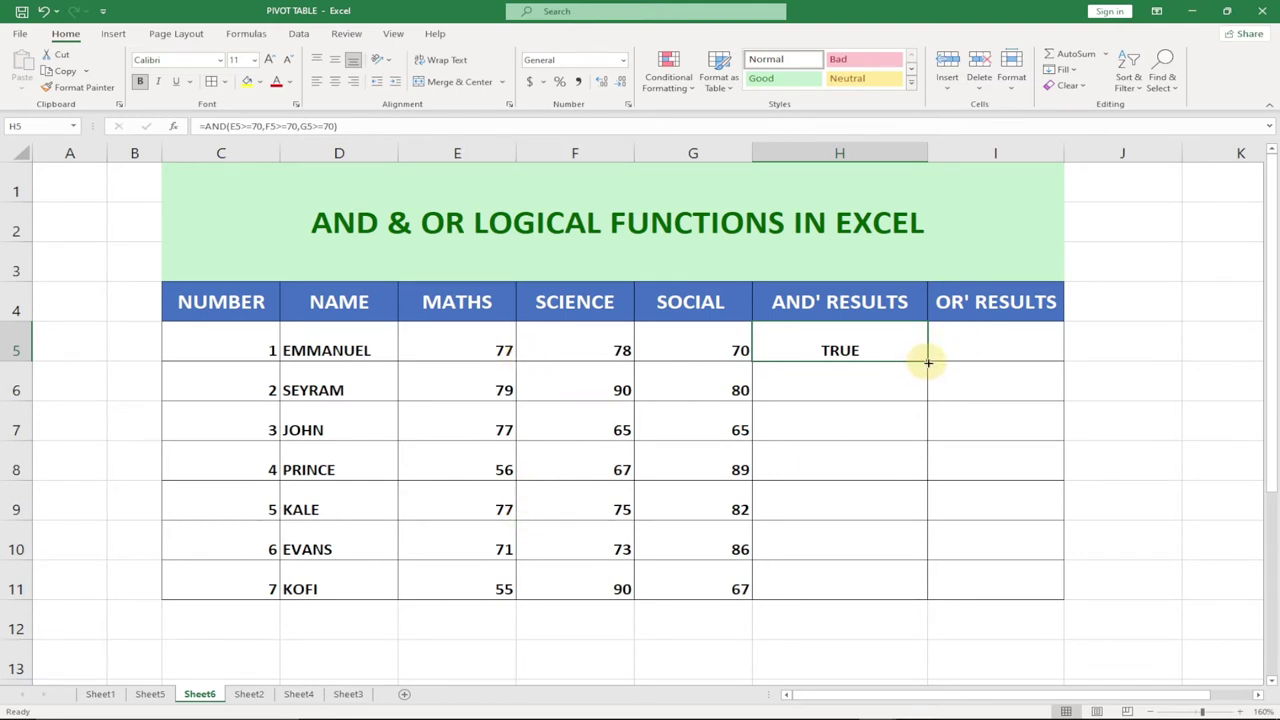
{"action": "left_click_drag", "start_coordinate": [927, 360], "coordinate": [916, 590]}
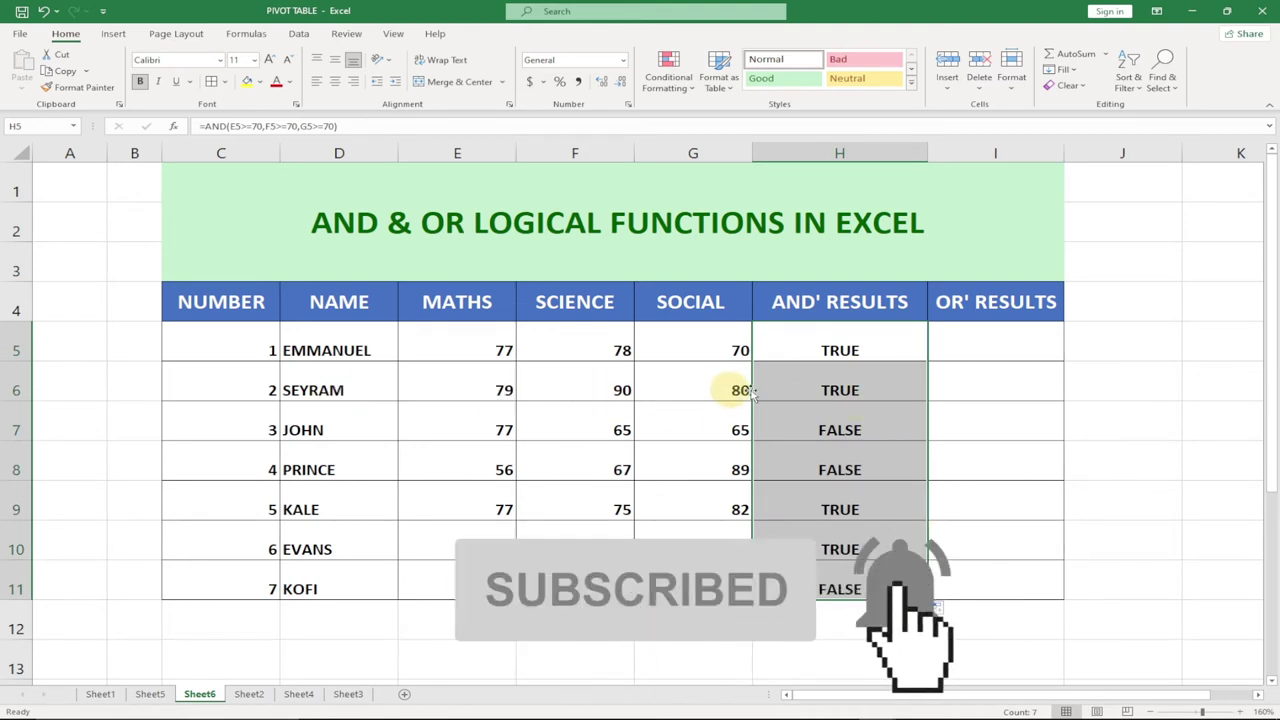
{"action": "left_click", "coordinate": [837, 387]}
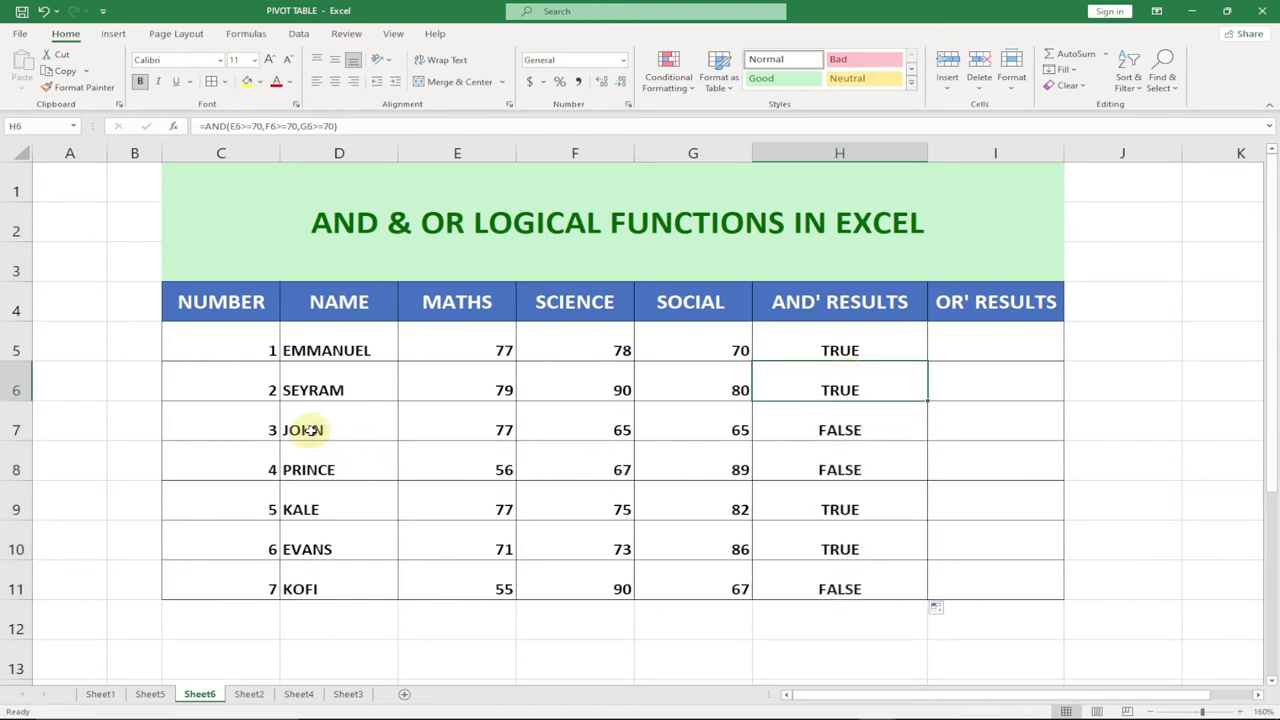
{"action": "left_click", "coordinate": [843, 430]}
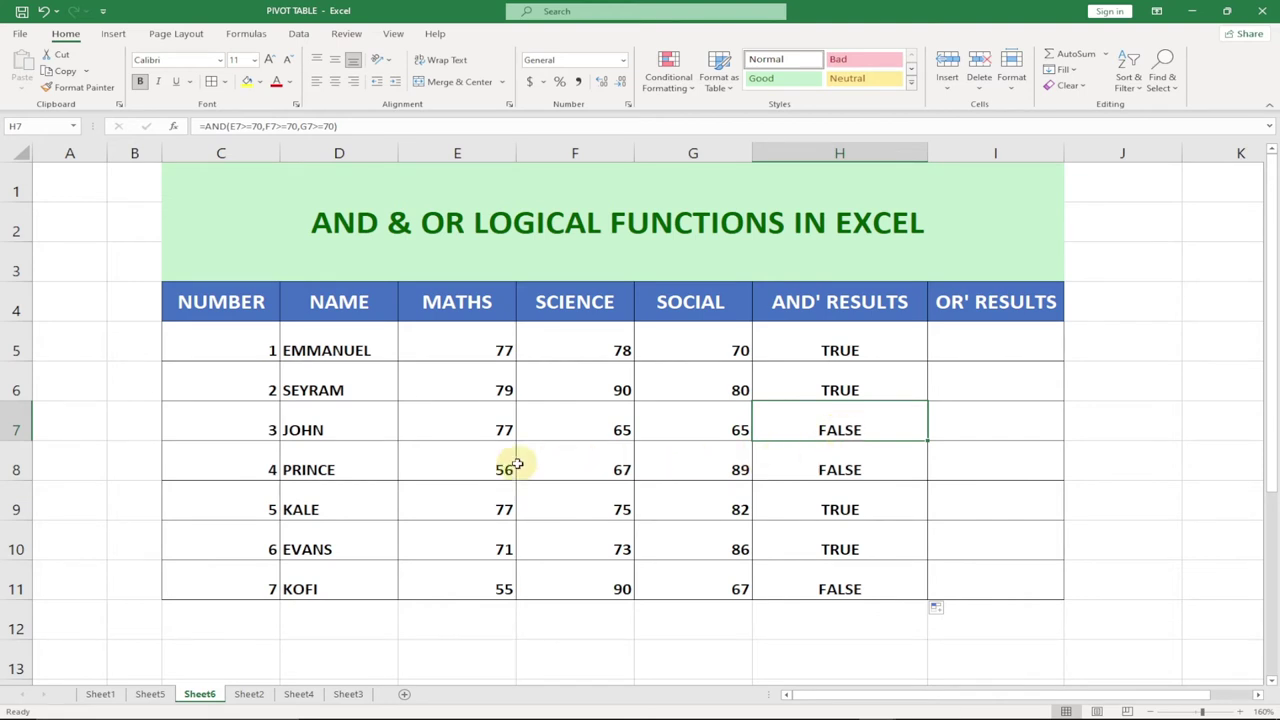
{"action": "left_click", "coordinate": [845, 470]}
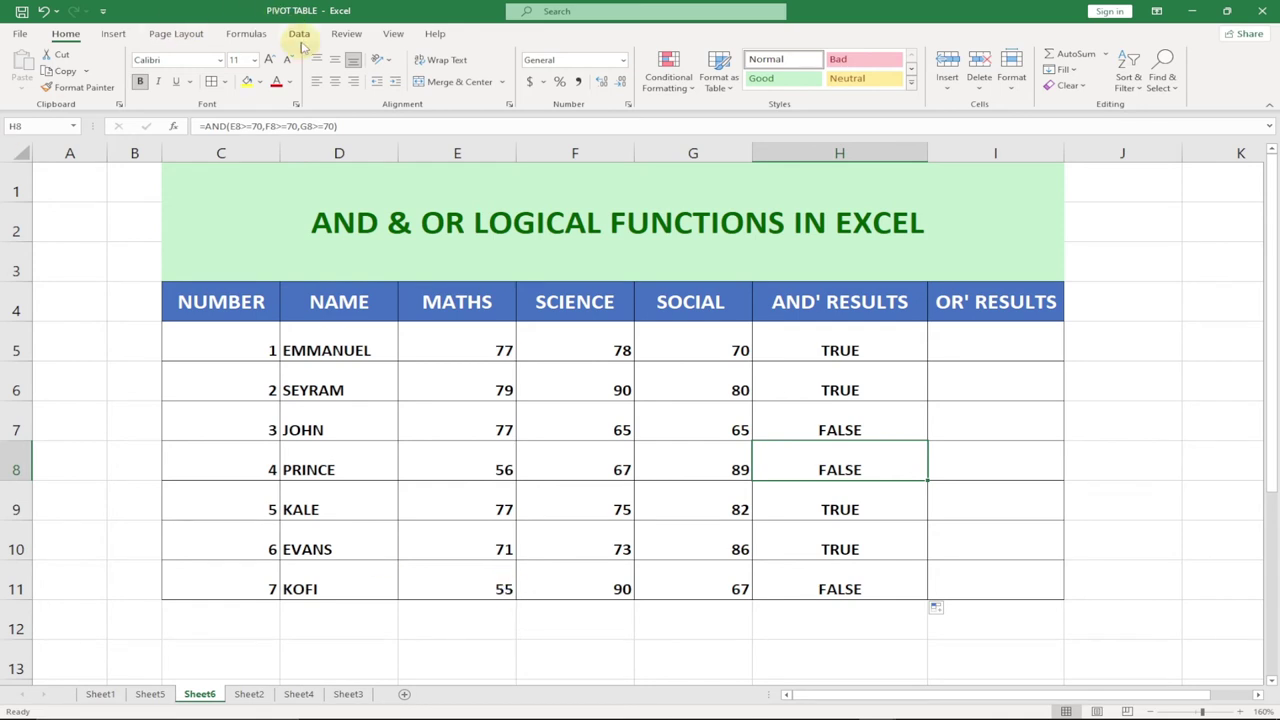
{"action": "left_click", "coordinate": [956, 345]}
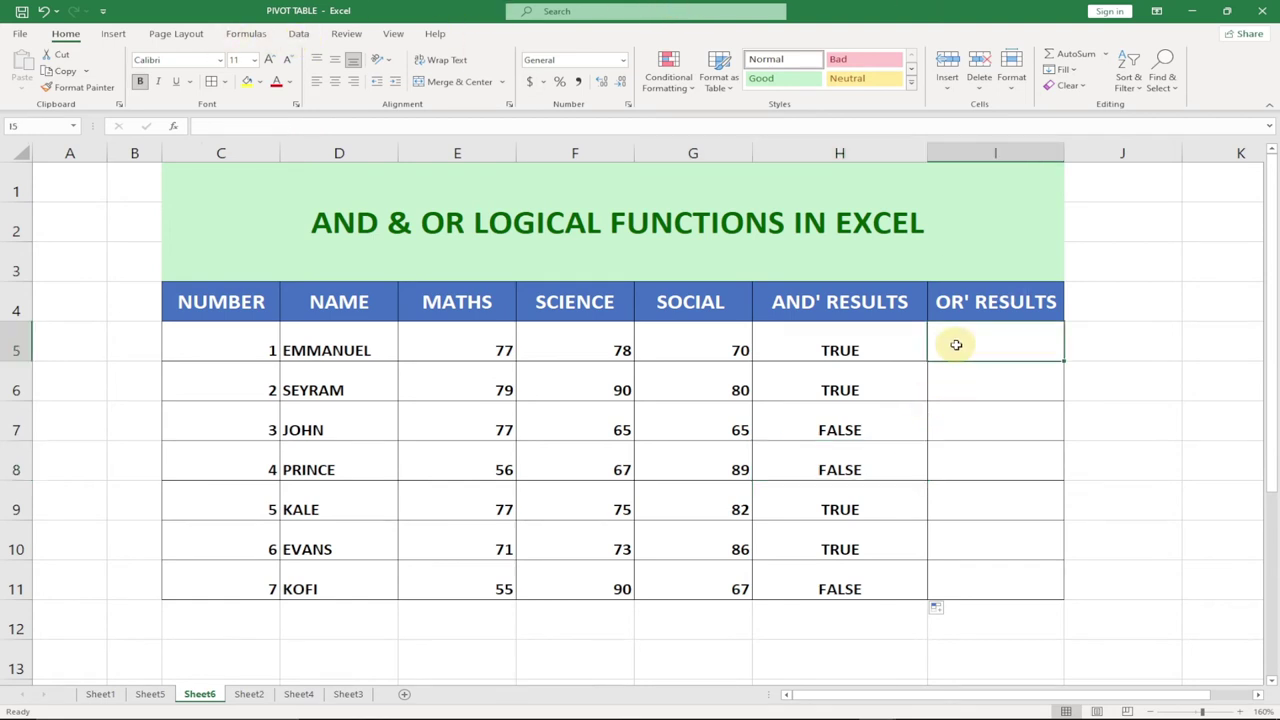
- Enter =OR(E5>=70,F5>=70,G5>=70) in I5 for the first student's scores
{"action": "type", "text": "="}
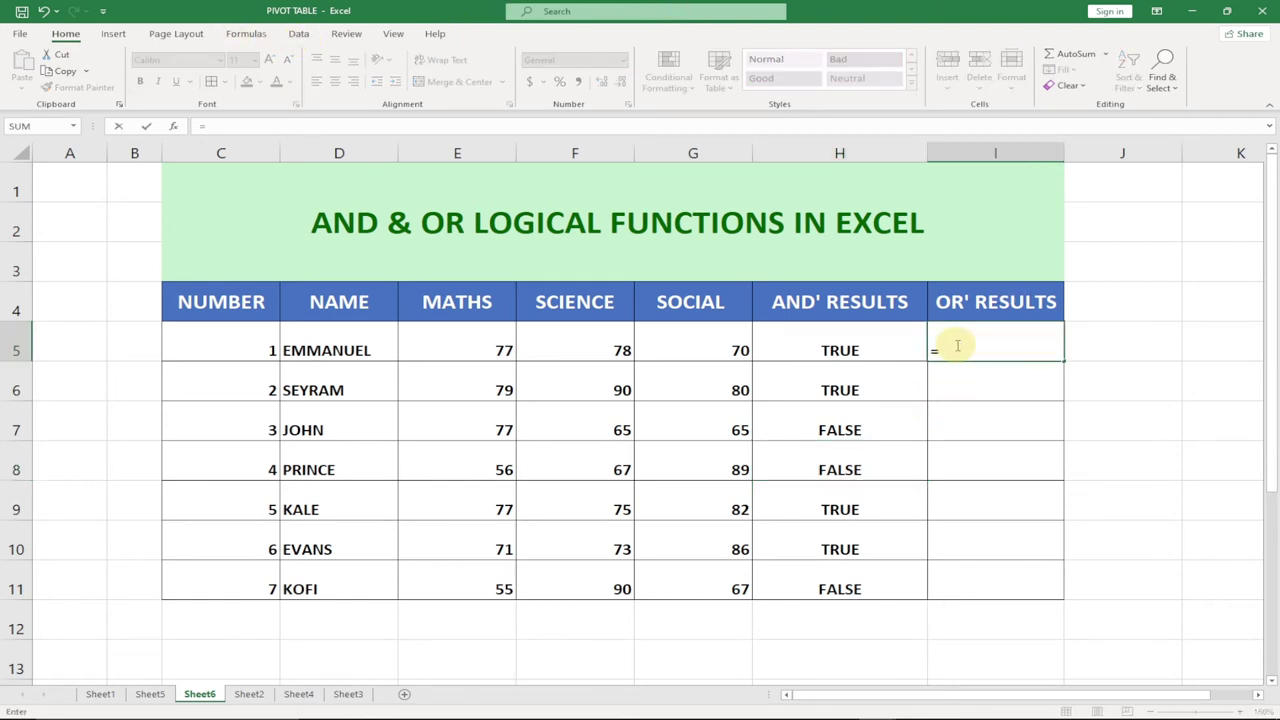
{"action": "type", "text": "OR"}
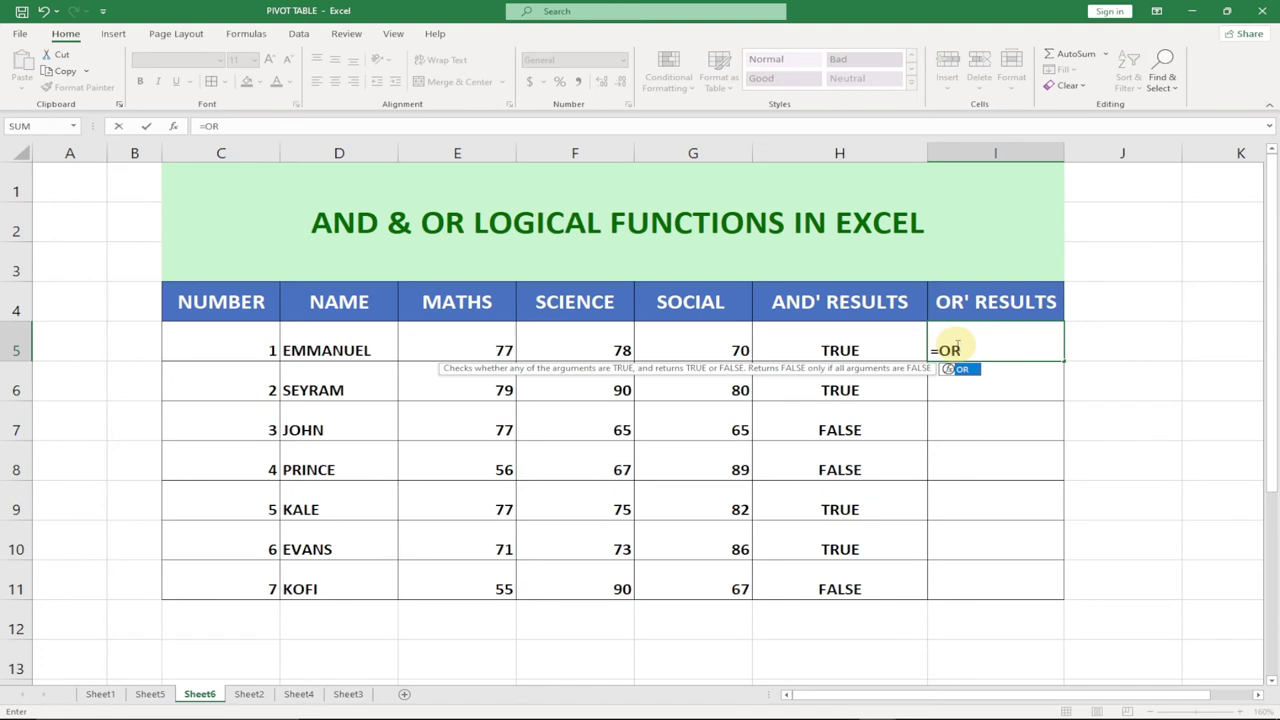
{"action": "type", "text": "("}
{"action": "left_click", "coordinate": [505, 347]}
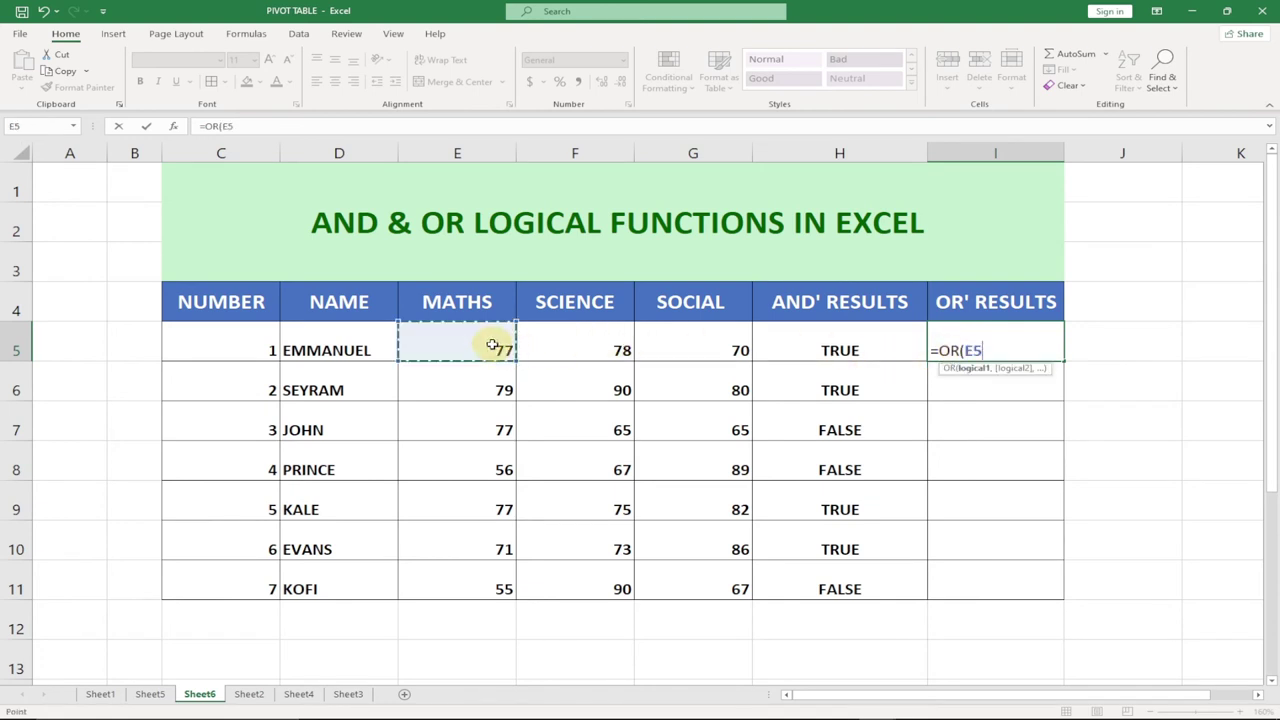
{"action": "type", "text": ">="}
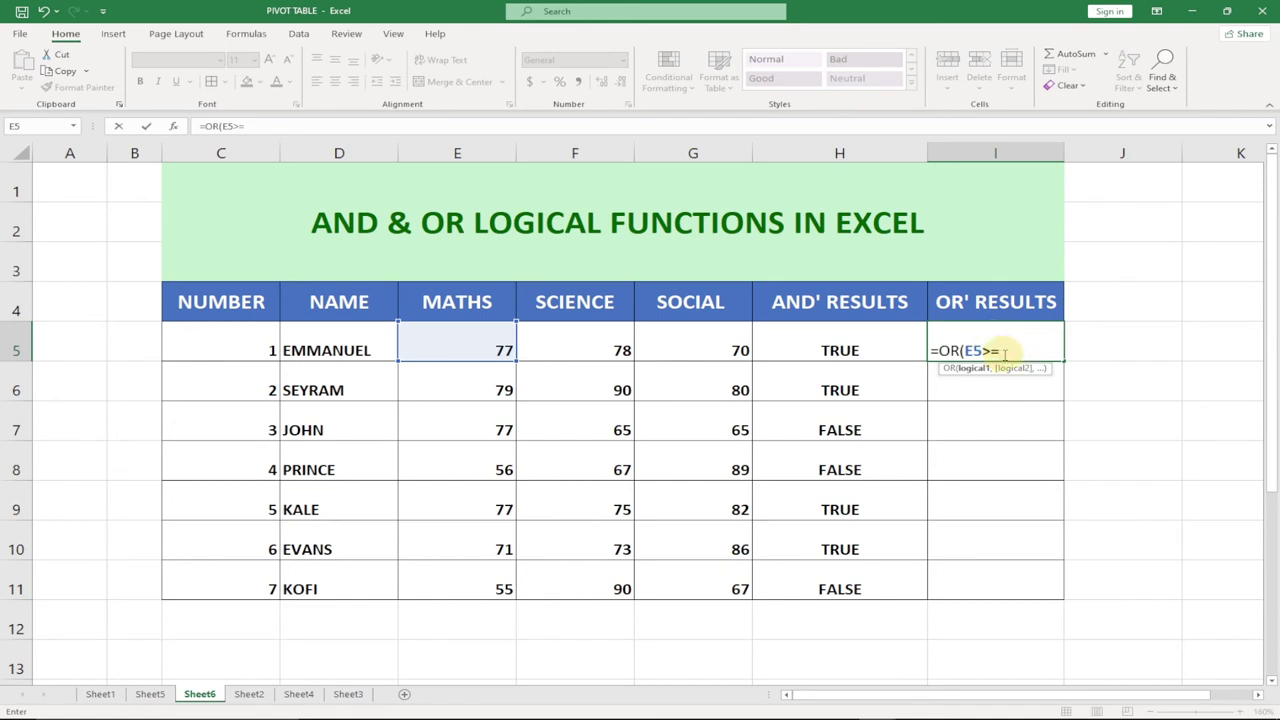
{"action": "type", "text": "70,"}
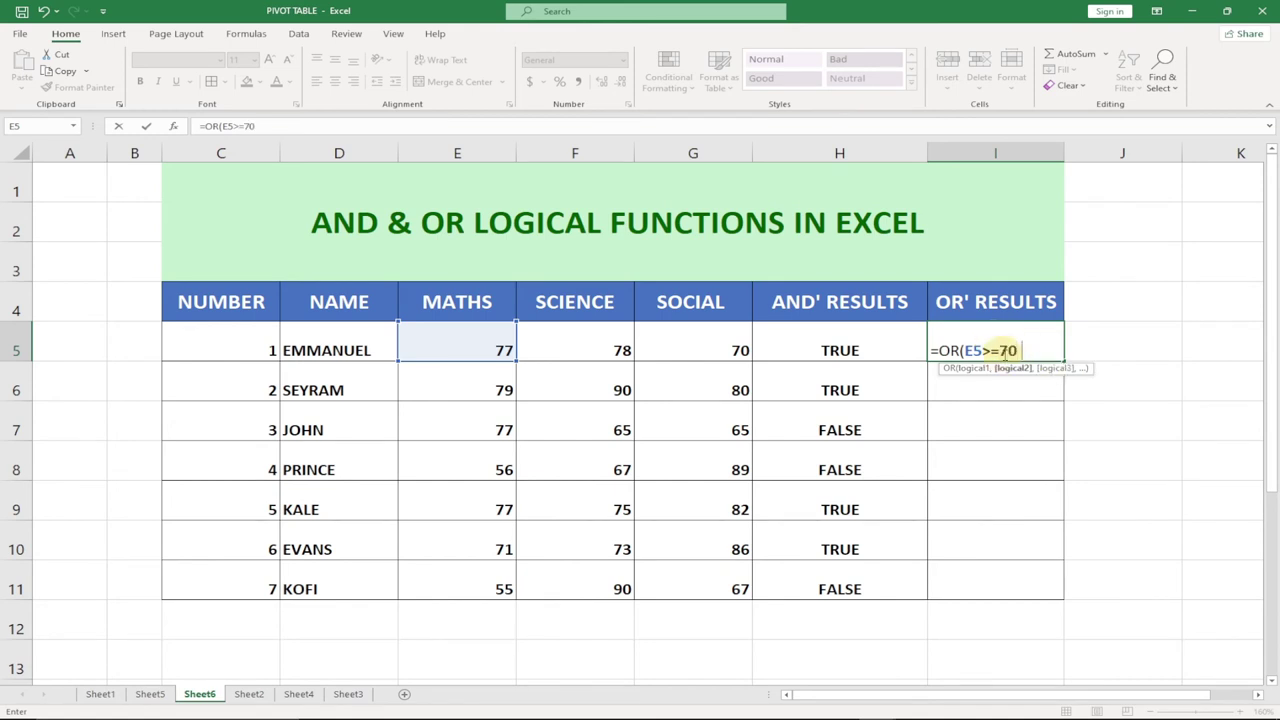
{"action": "left_click", "coordinate": [628, 342]}
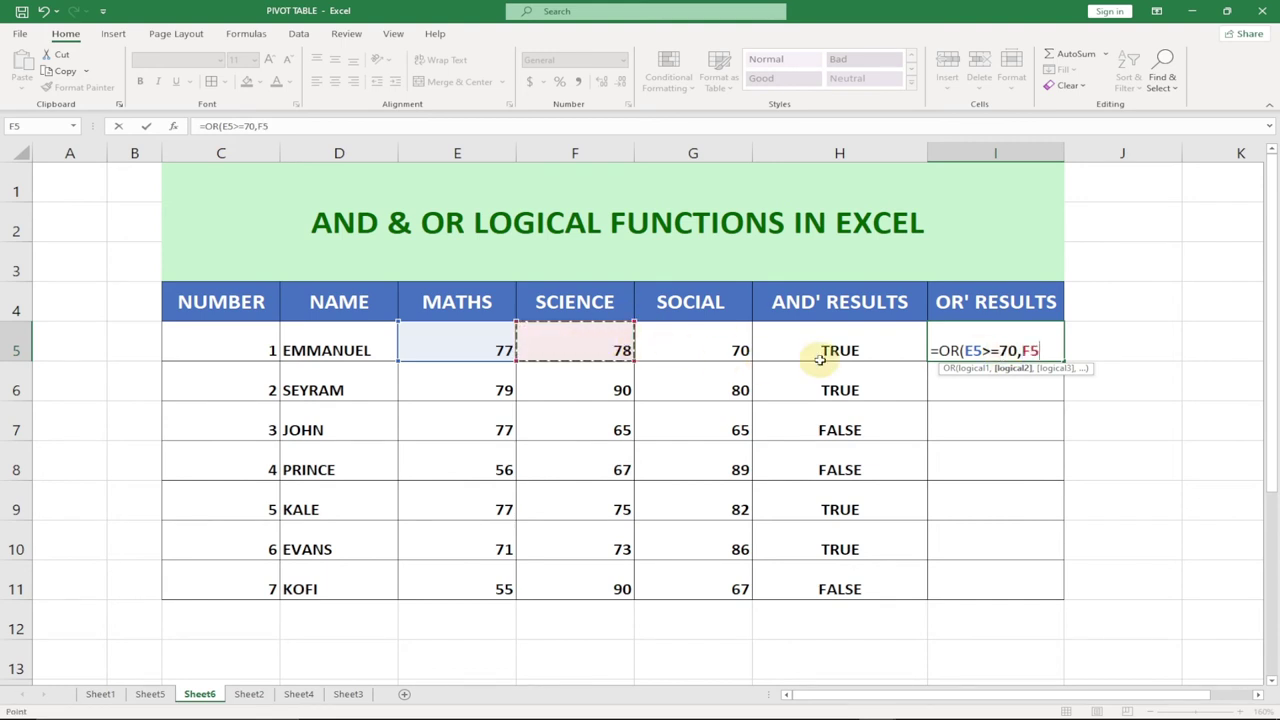
{"action": "type", "text": ">="}
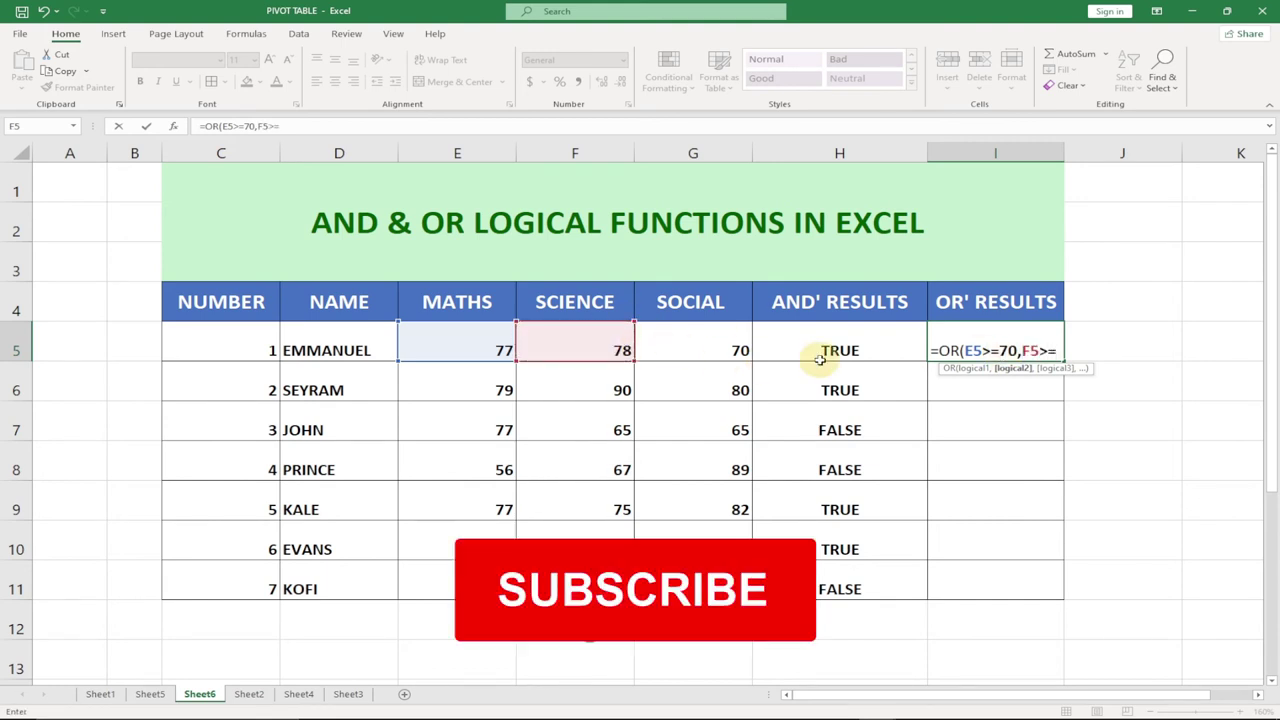
{"action": "type", "text": "70"}
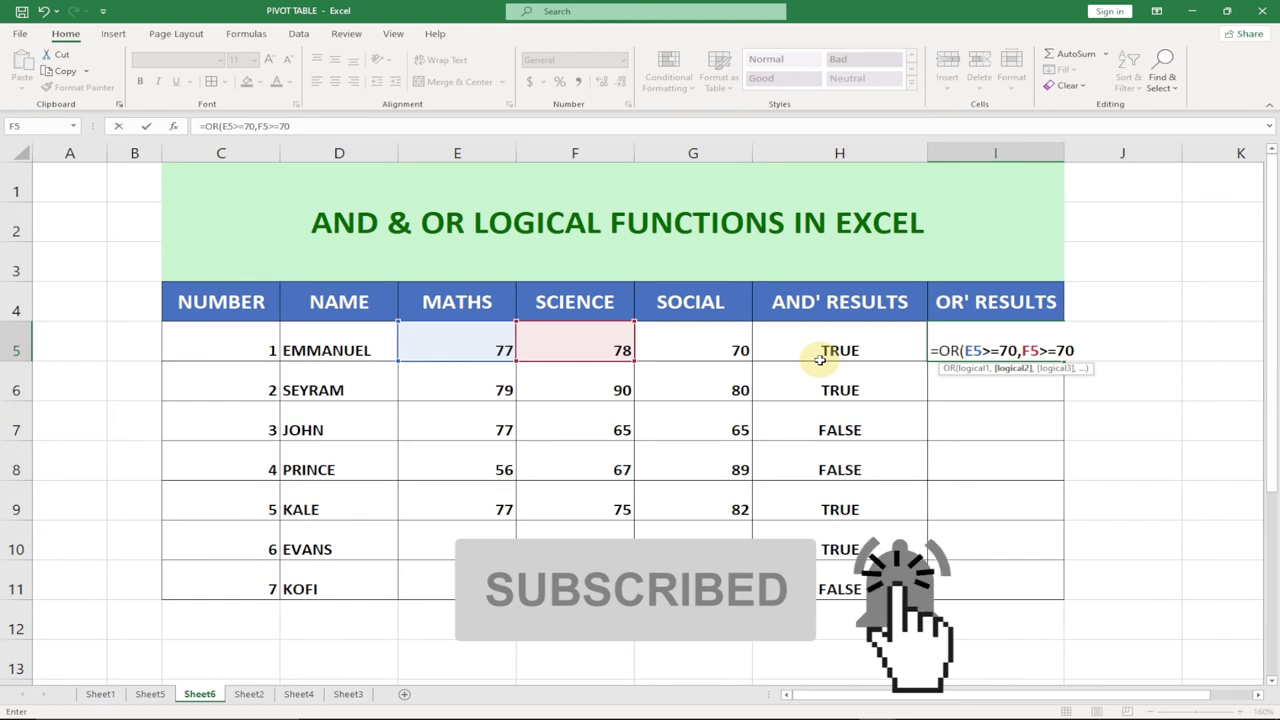
{"action": "type", "text": ","}
{"action": "left_click", "coordinate": [704, 347]}
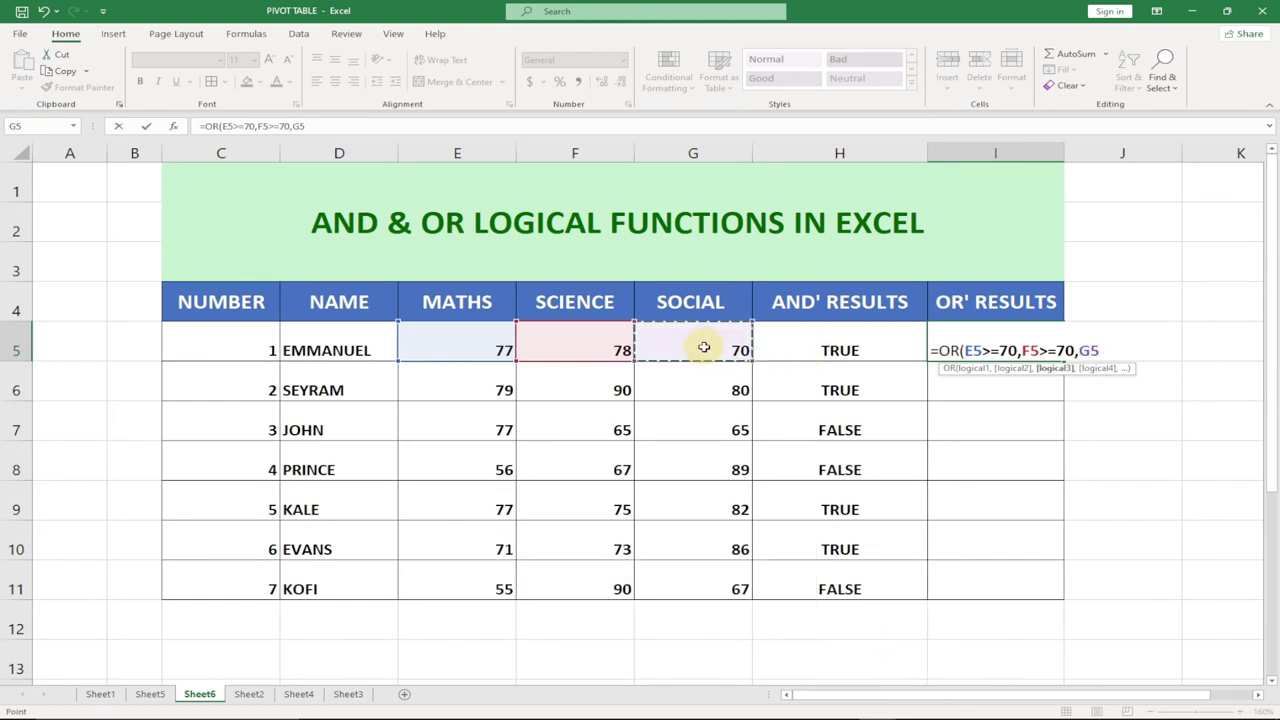
{"action": "type", "text": ">="}
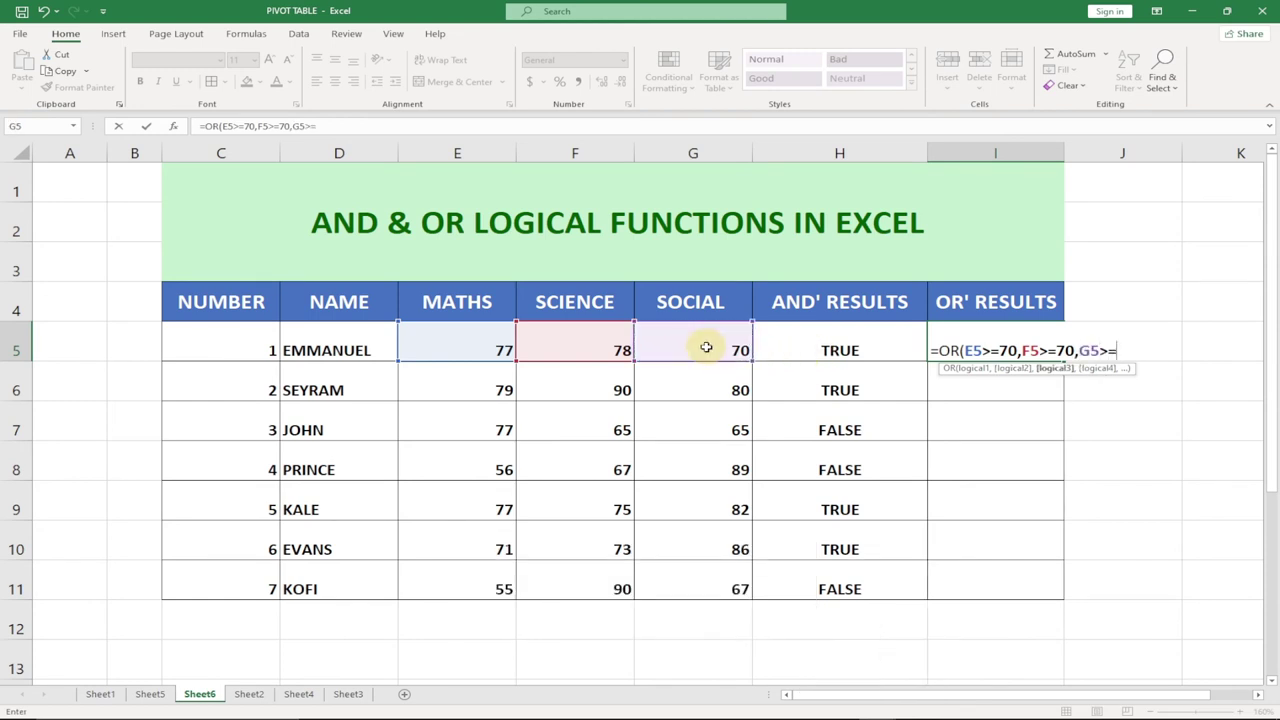
{"action": "type", "text": "70)"}
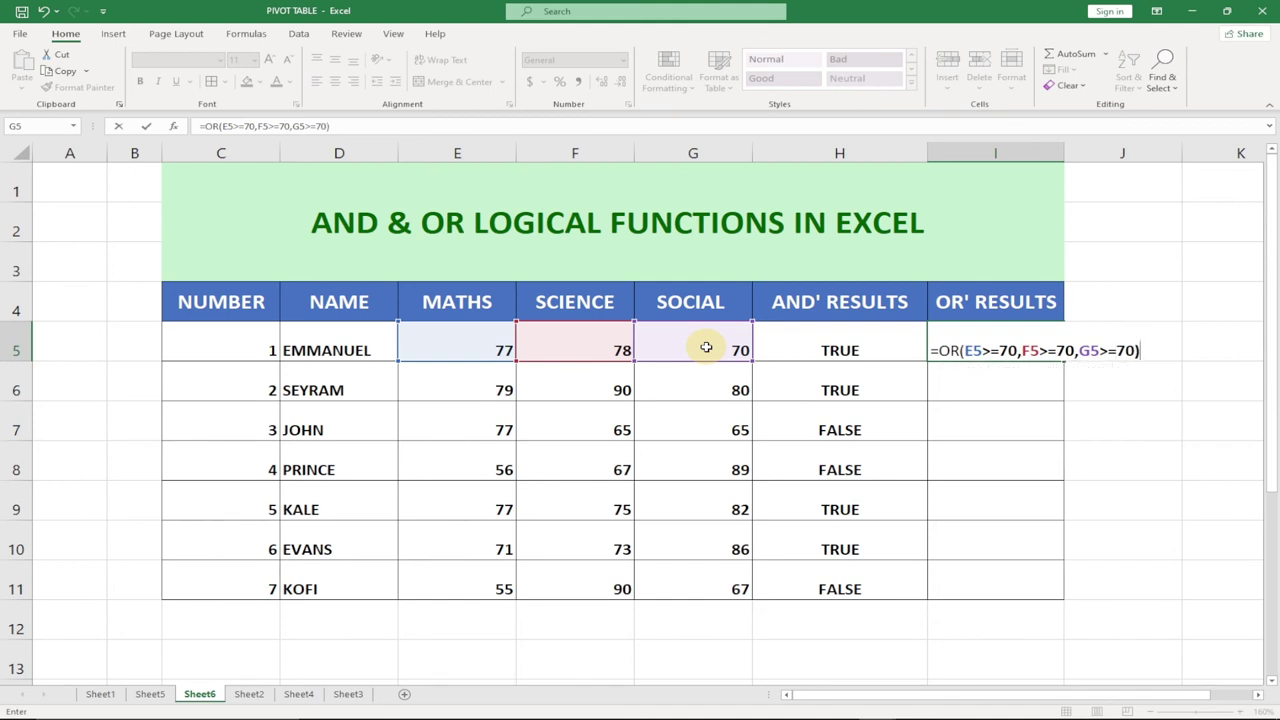
{"action": "key", "text": "Return"}
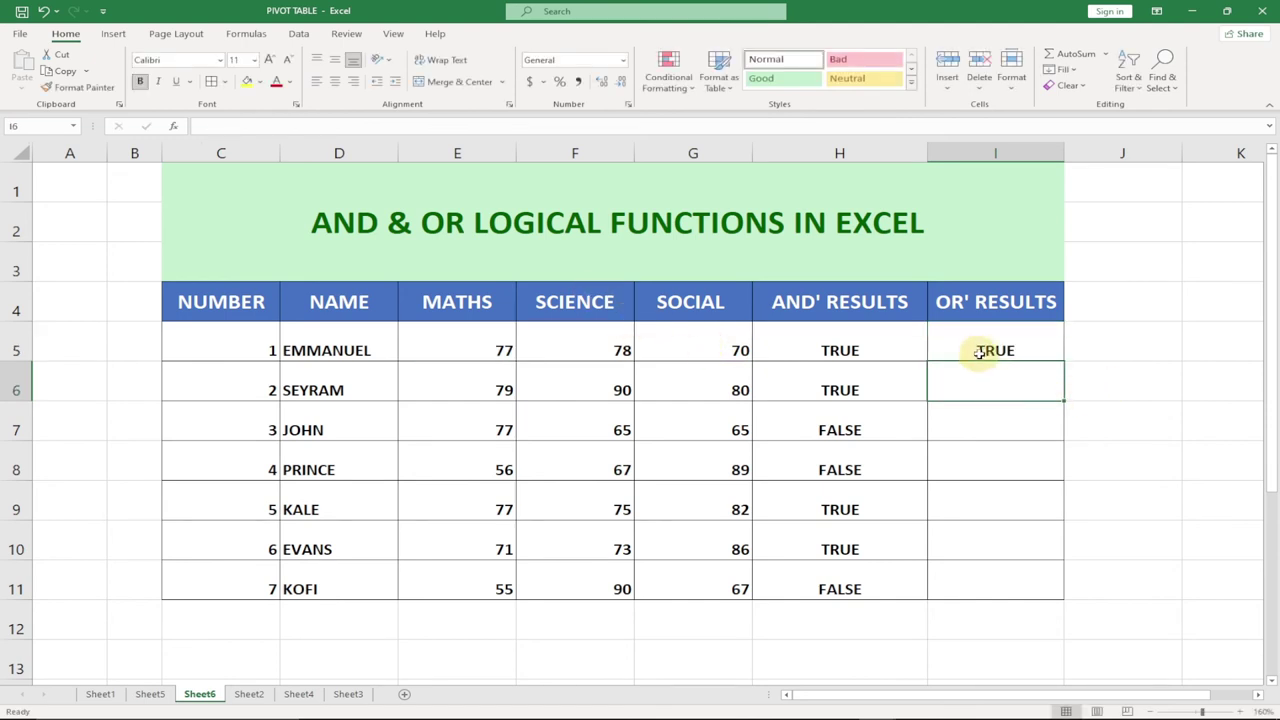
- Copy the OR formula from I5 down through I11, giving TRUE in every row
{"action": "left_click", "coordinate": [980, 351]}
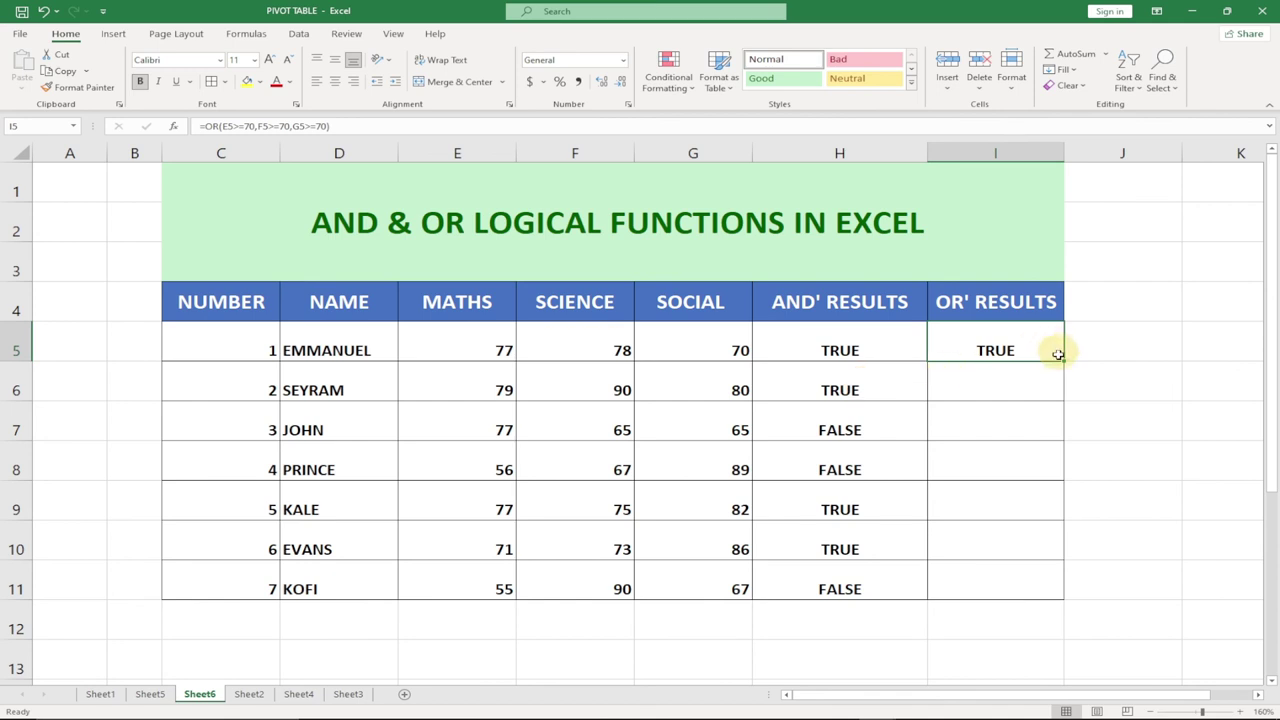
{"action": "left_click_drag", "start_coordinate": [1062, 358], "coordinate": [1050, 597]}
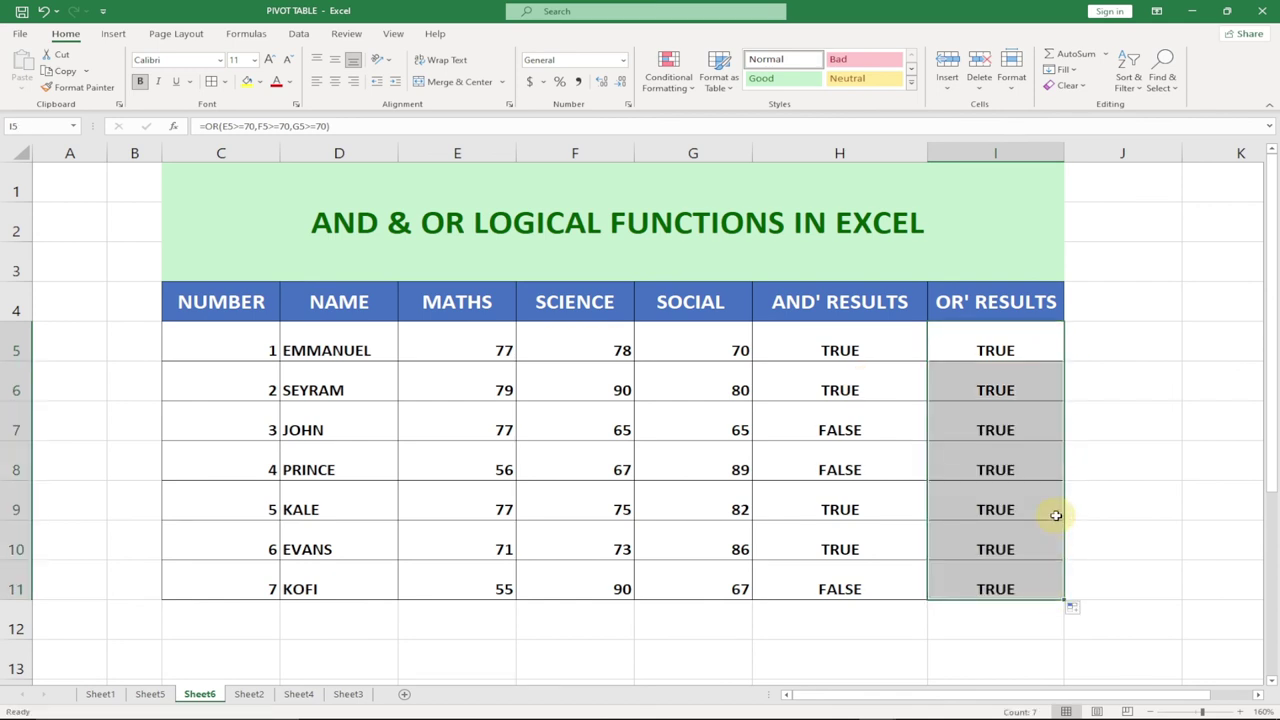